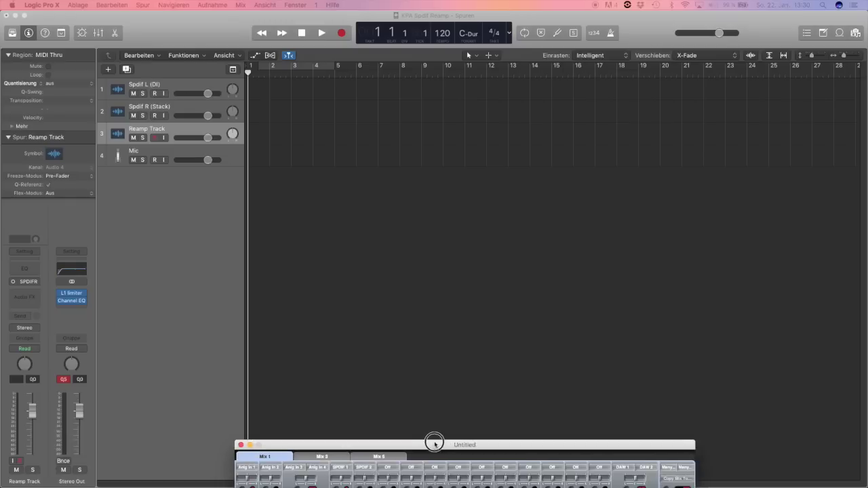
Confirm MixControl's sync source is SPDIF with Locked status, then move the mixer window aside
drag(436, 439, 394, 108)
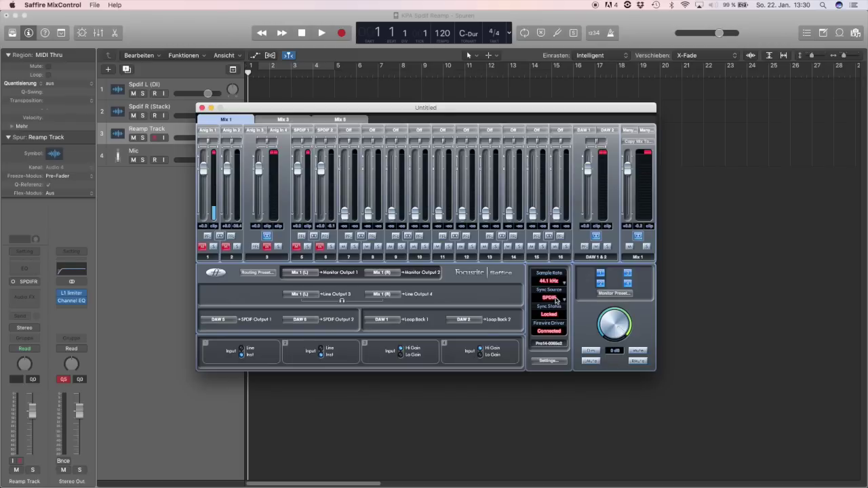
click(563, 299)
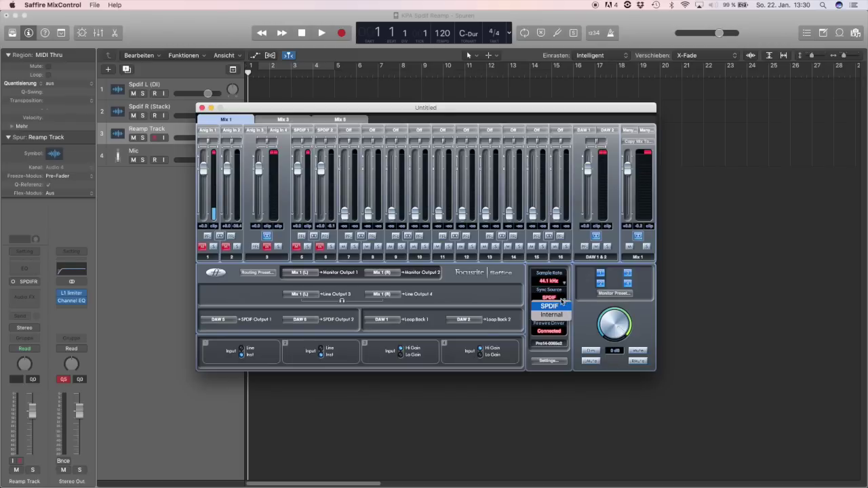
click(552, 307)
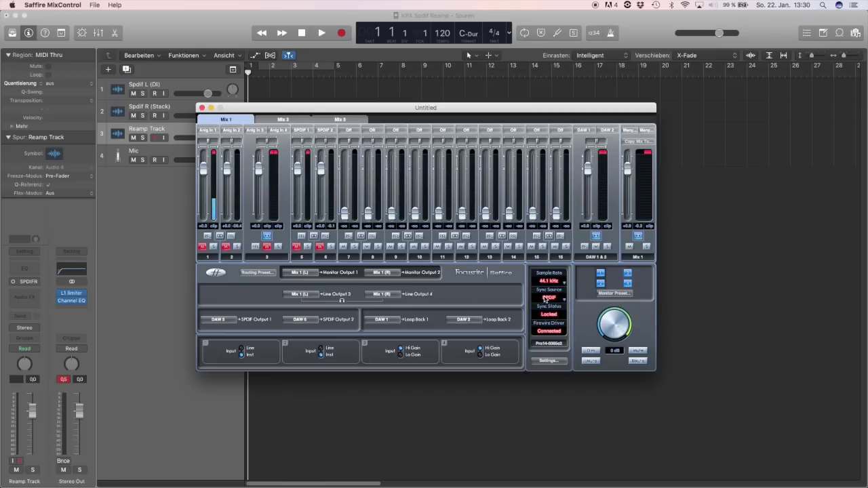
click(545, 300)
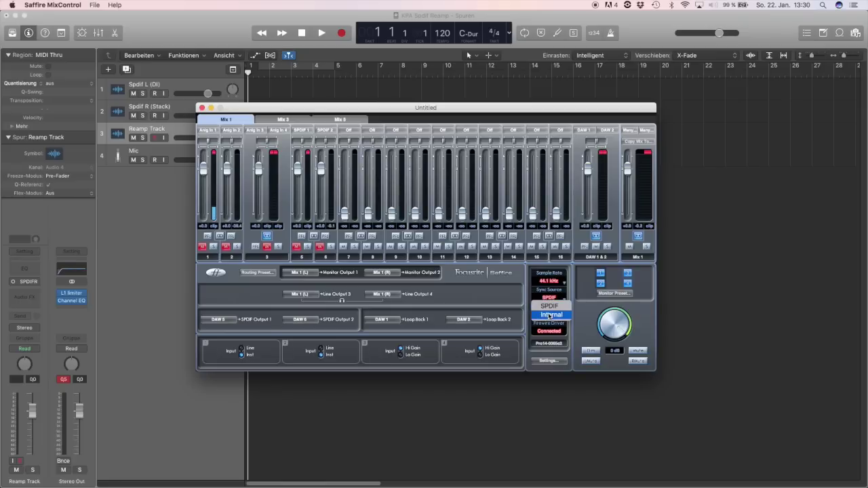
click(549, 307)
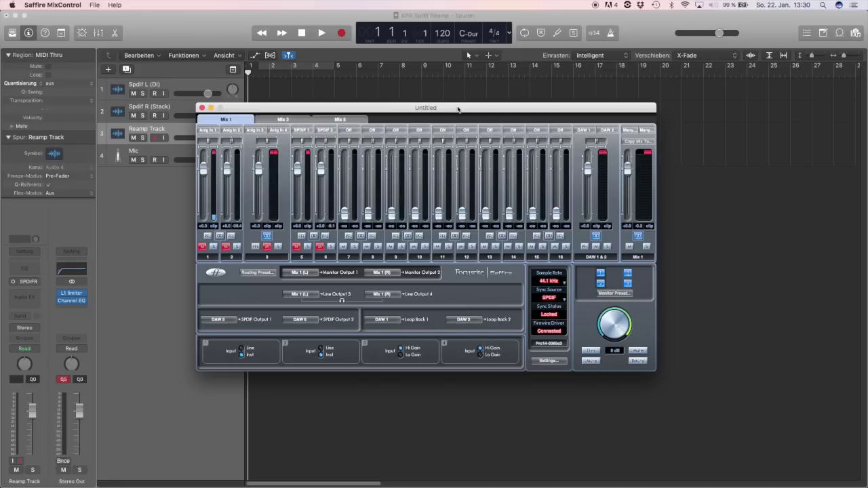
drag(459, 109, 496, 487)
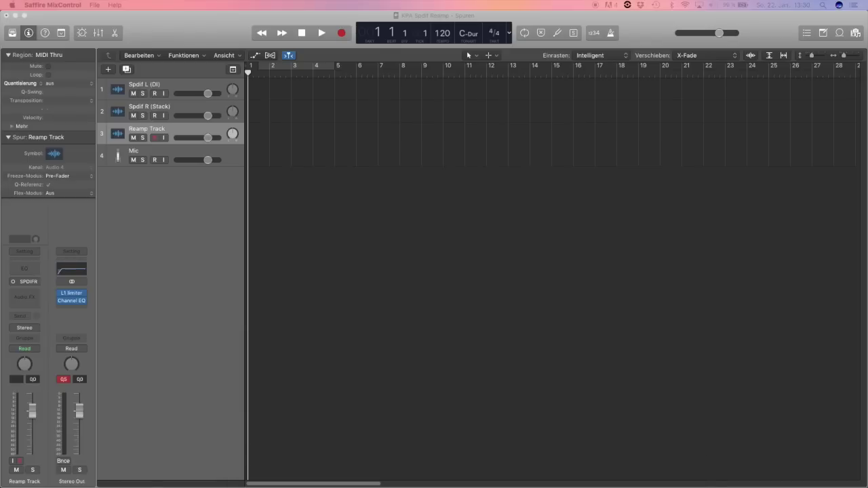
Bring the four-track Logic Pro X project back to the front
click(452, 287)
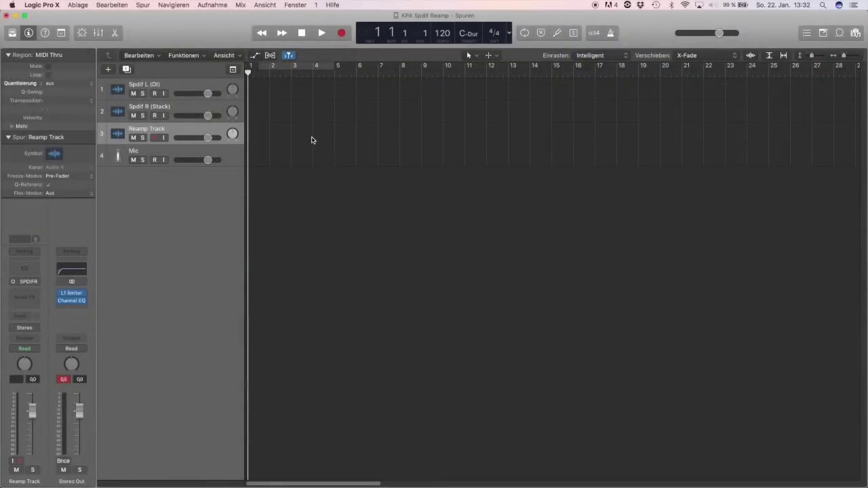
Set the Spdif L (DI) track input to Input 5 (SPDIF L), with monitoring left off
click(173, 86)
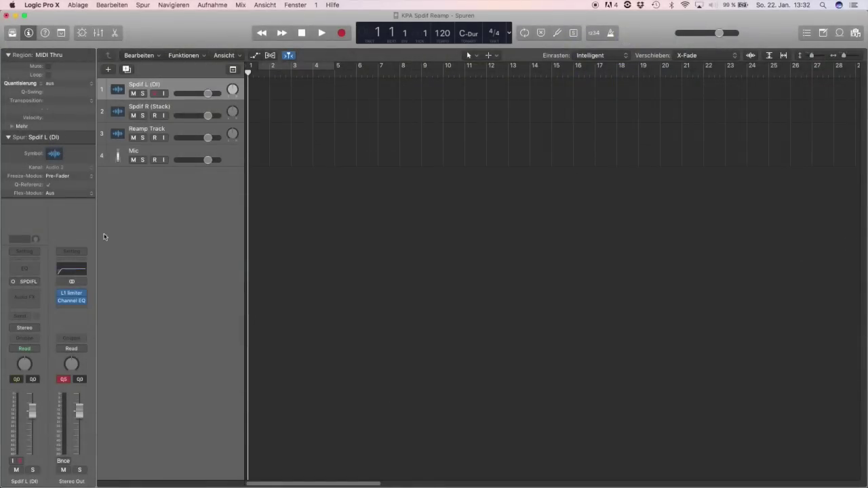
click(29, 281)
mouse_move(39, 307)
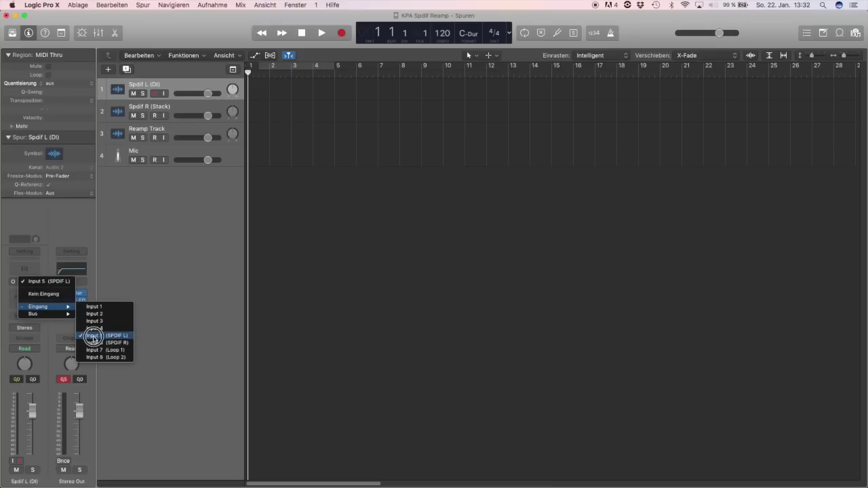
click(93, 337)
click(165, 93)
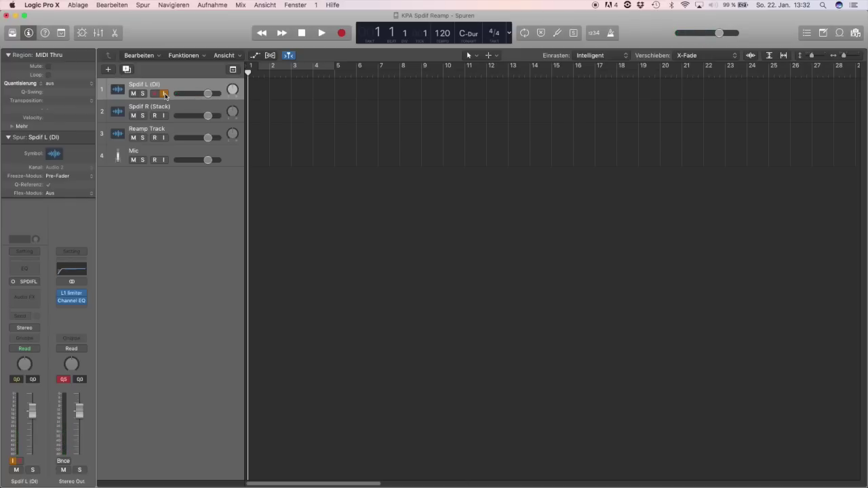
click(164, 93)
Set the Spdif R (Stack) track input to Input 6 (SPDIF R) and enable input monitoring
click(168, 110)
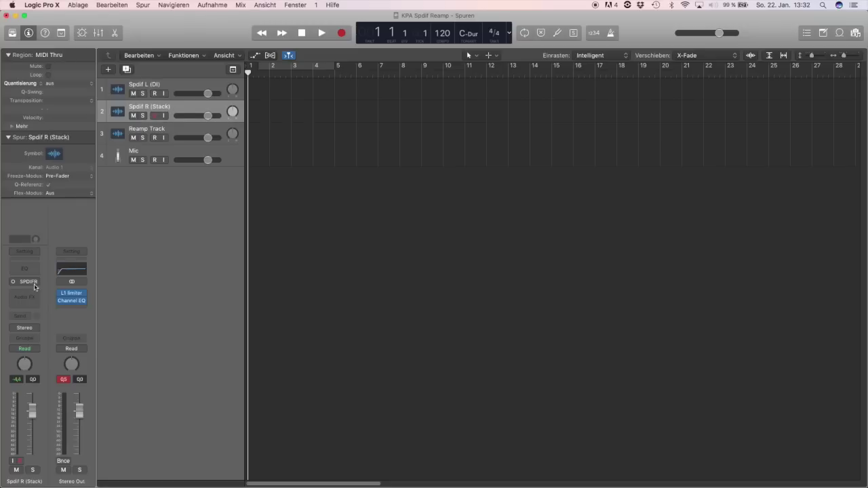
click(36, 282)
mouse_move(41, 308)
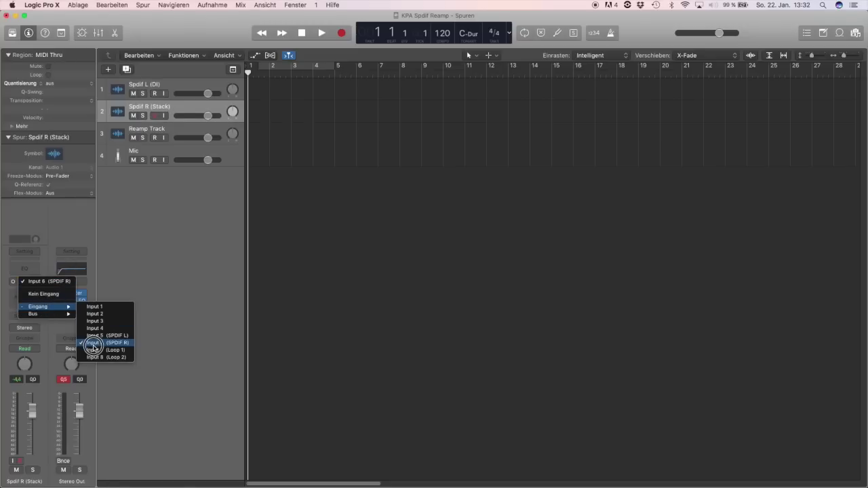
click(175, 218)
click(164, 116)
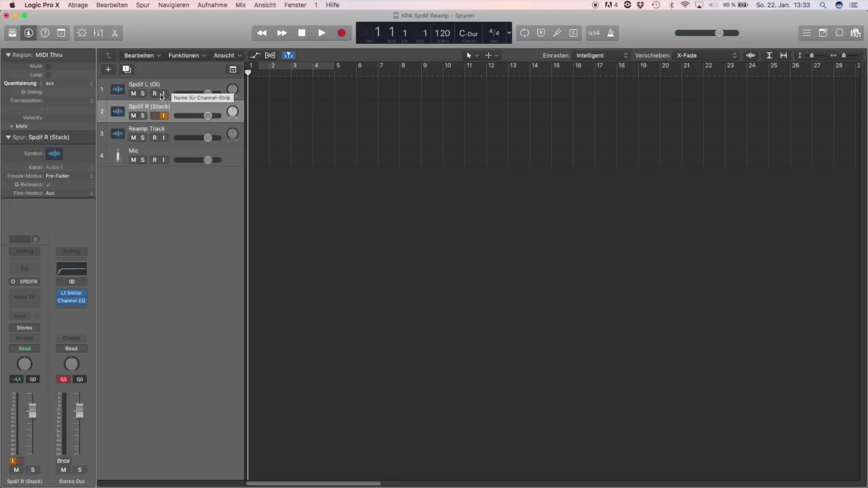
Arm both Spdif tracks, lower Spdif L (DI) volume, and record a take to bar 8
click(155, 93)
click(154, 116)
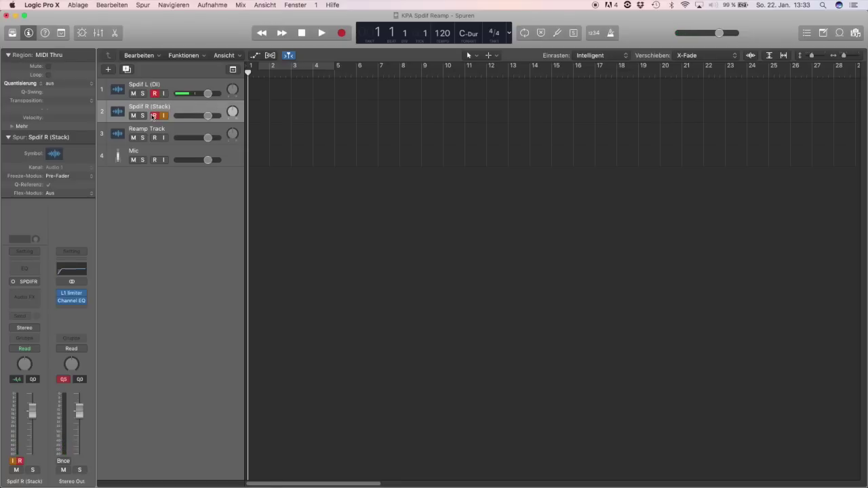
drag(206, 94, 129, 101)
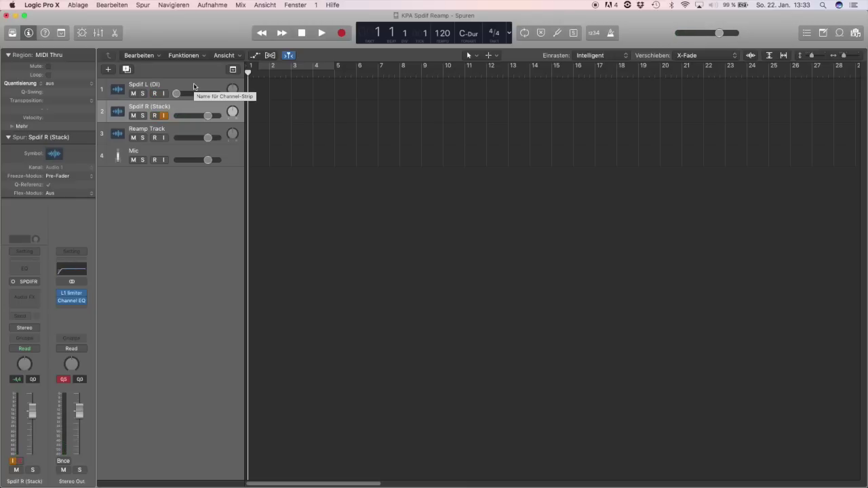
key(r)
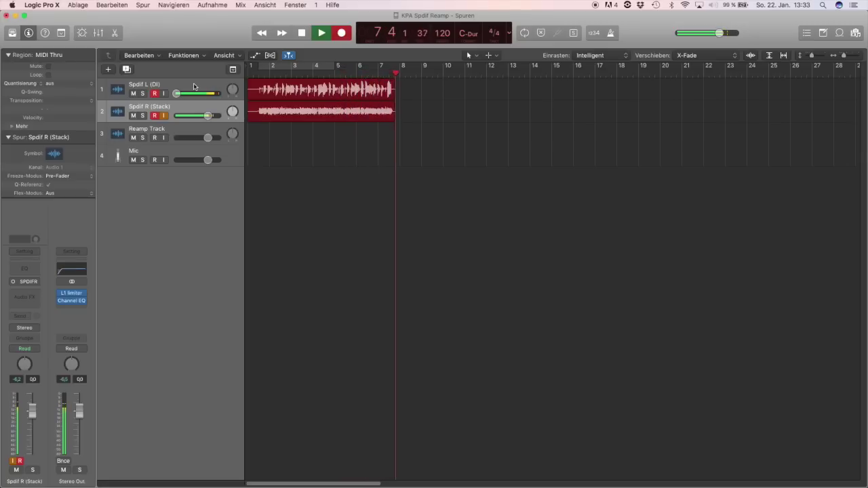
key(space)
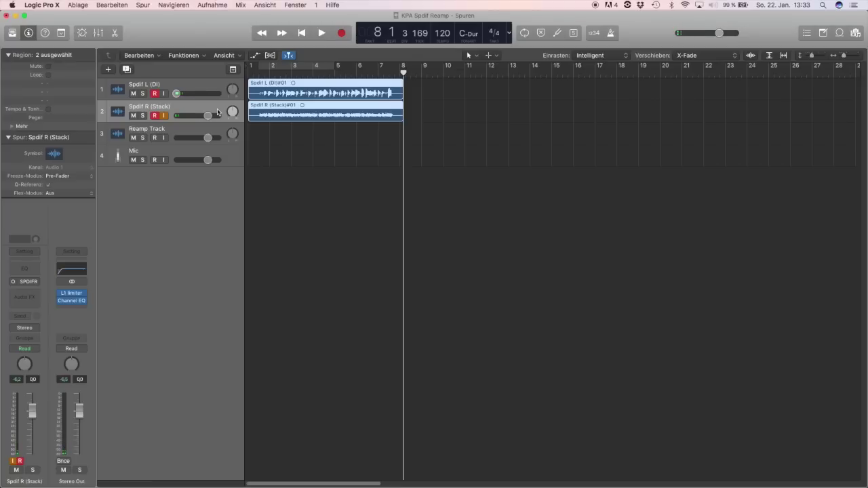
click(154, 115)
click(153, 115)
click(163, 116)
alt+click(177, 93)
click(182, 112)
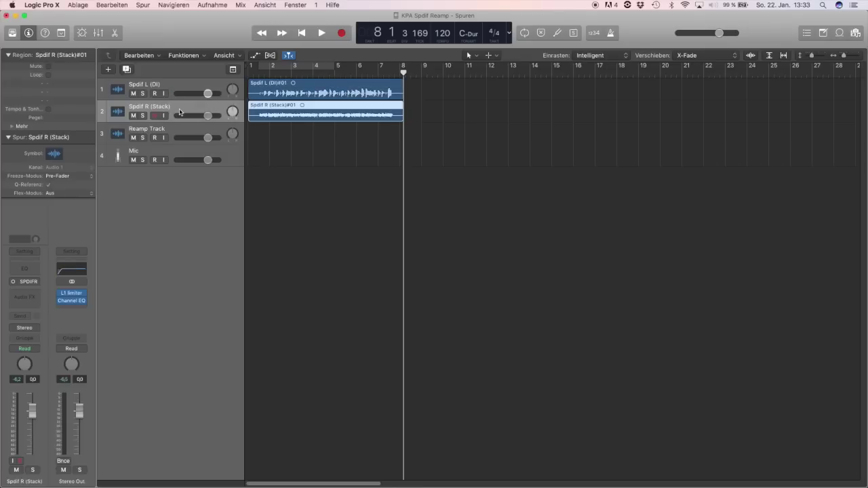
key(s)
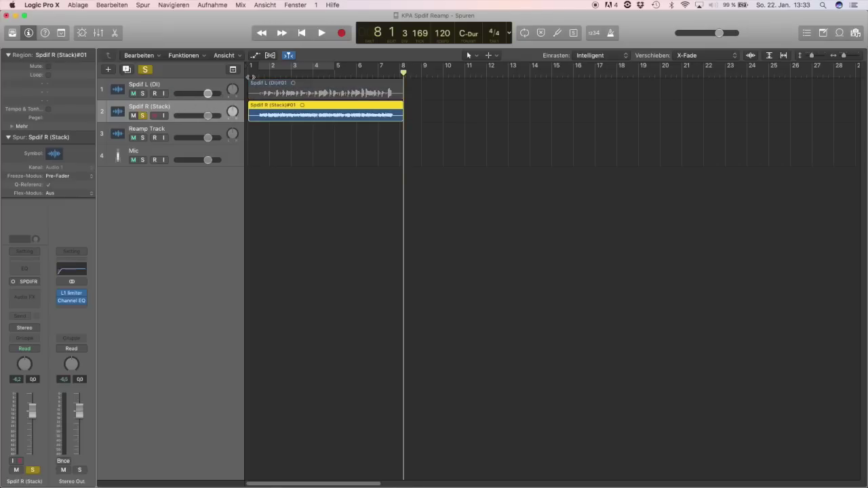
click(262, 65)
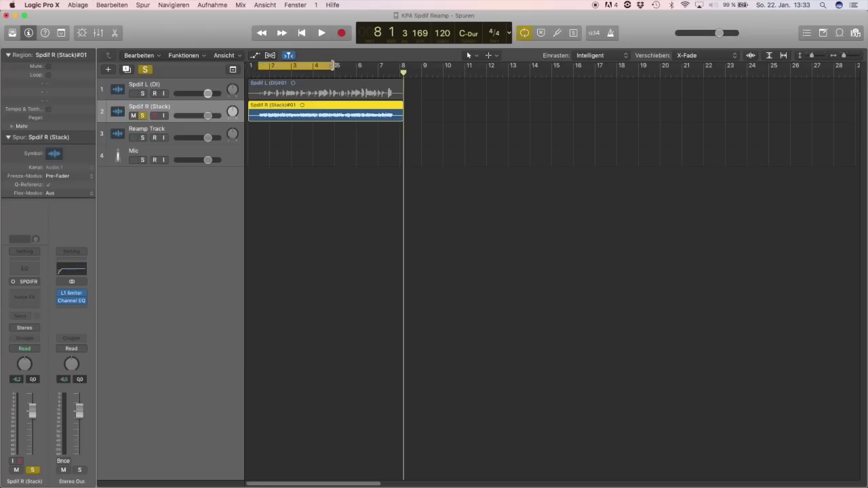
drag(335, 66, 394, 66)
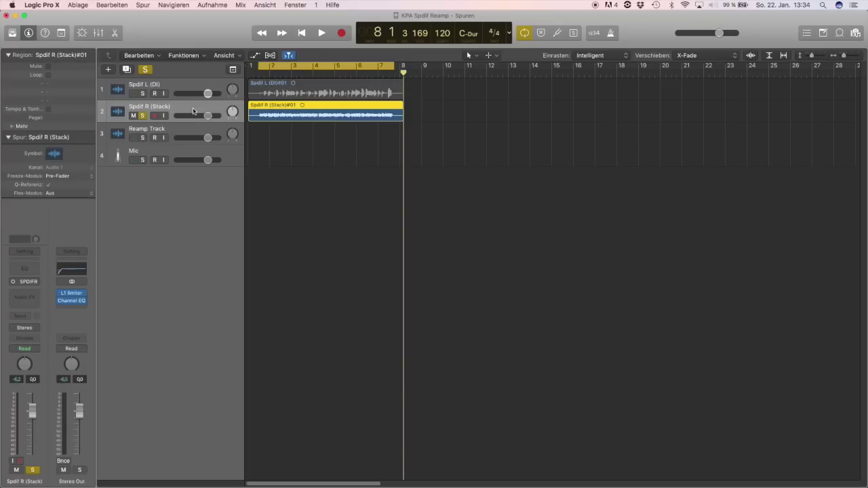
key(space)
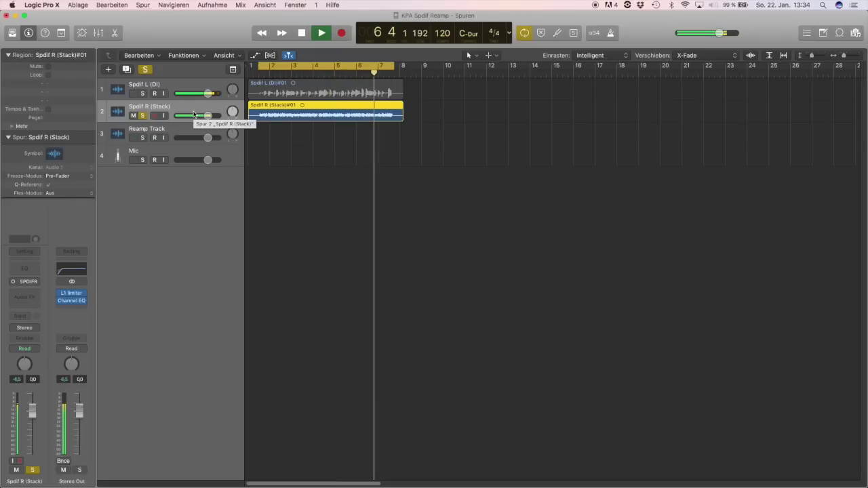
key(space)
Unsolo Spdif R (Stack), play Spdif L (DI) soloed, then remove its solo
click(143, 115)
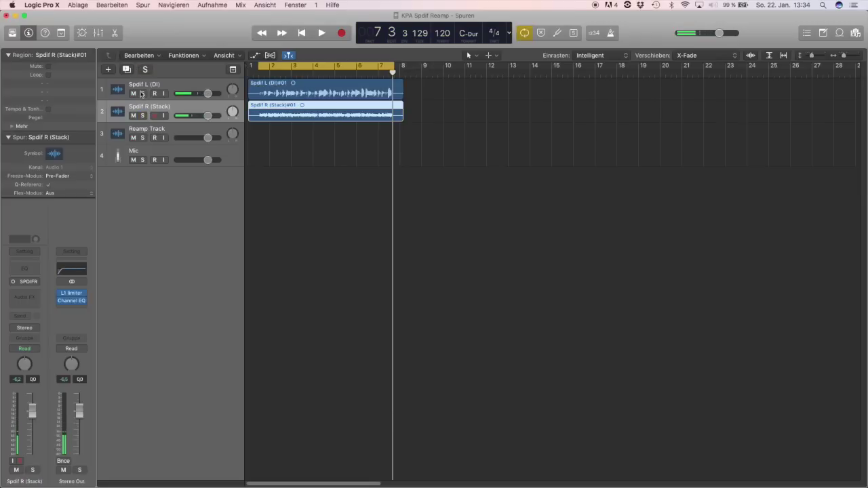
click(142, 94)
click(165, 89)
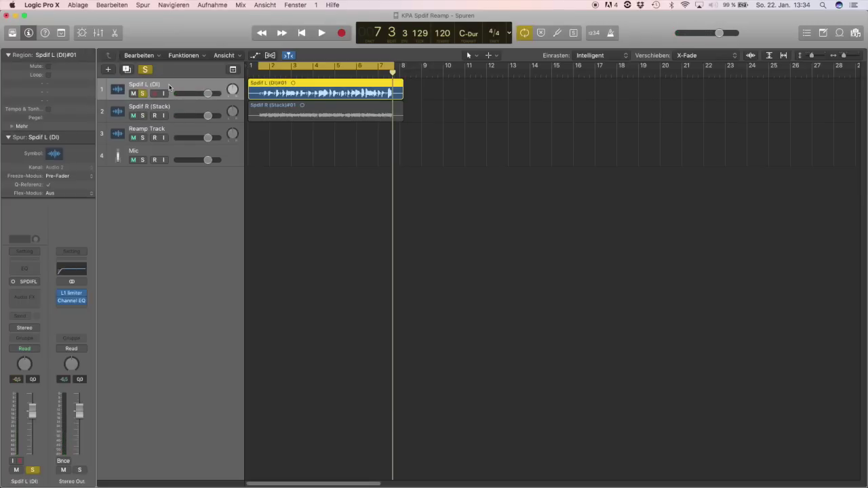
key(space)
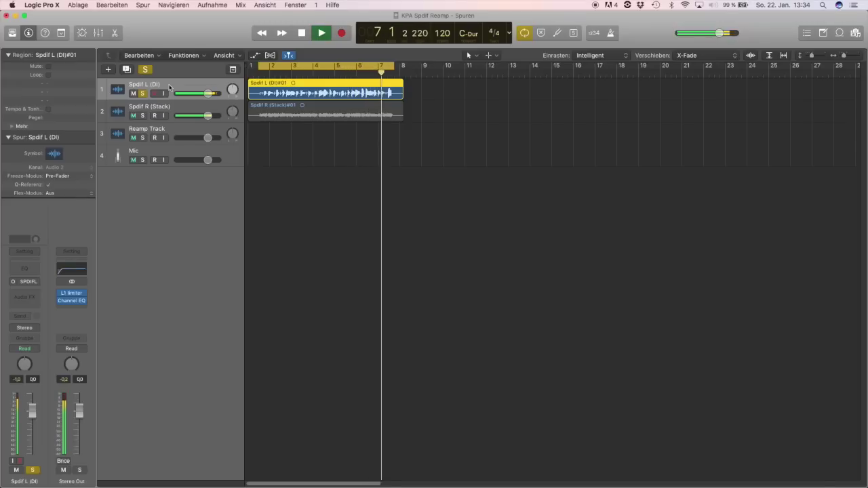
key(space)
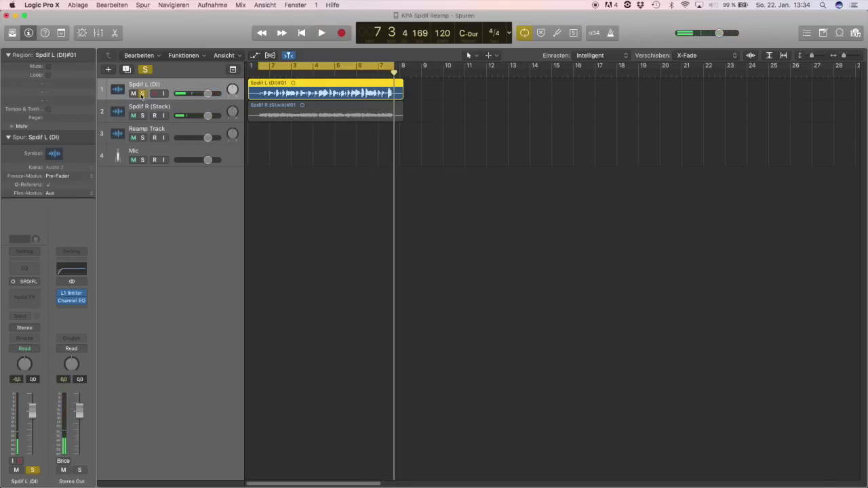
click(143, 93)
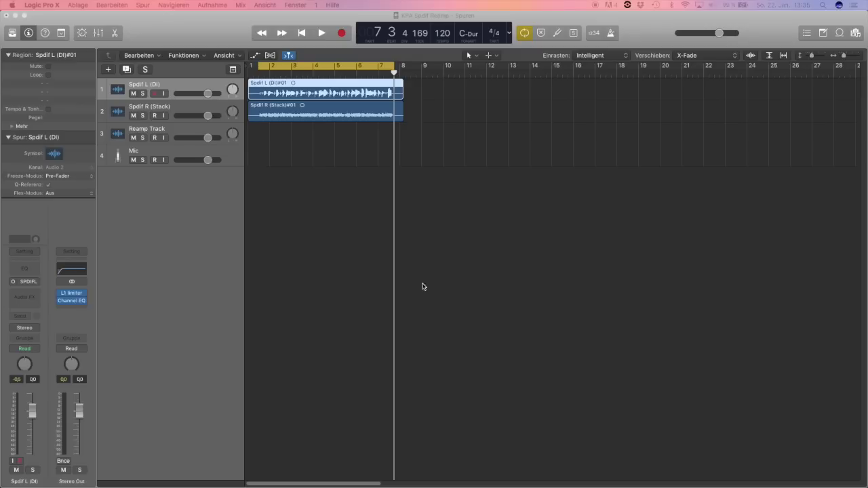
Deselect the Spdif L (DI) region and mute the Spdif R (Stack) track
click(310, 229)
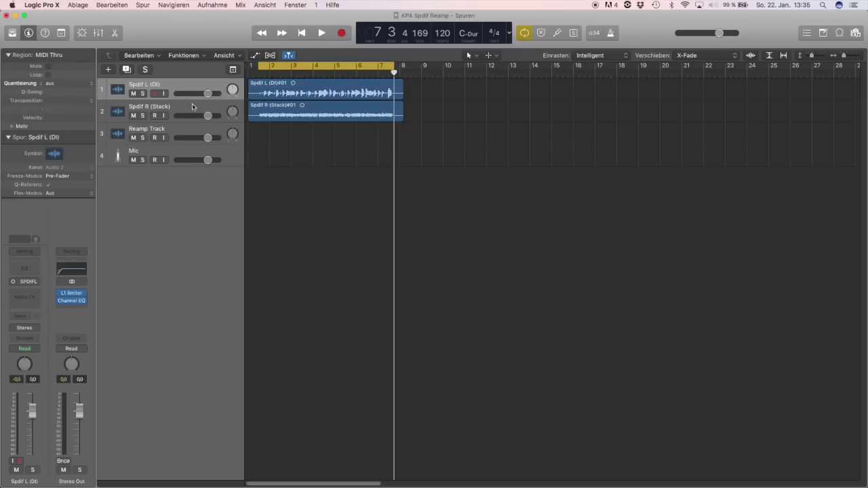
click(132, 116)
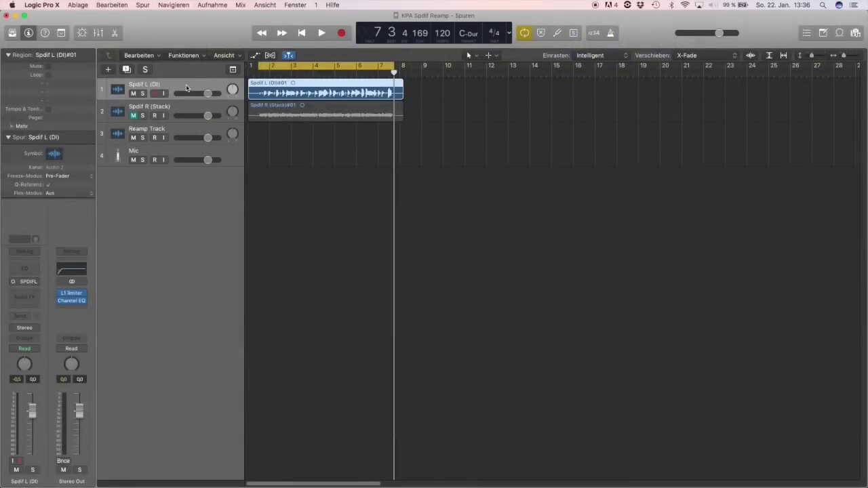
Set the Spdif L (DI) channel output to Ausgang > Output 5-6 (SPDIF L/R)
click(37, 330)
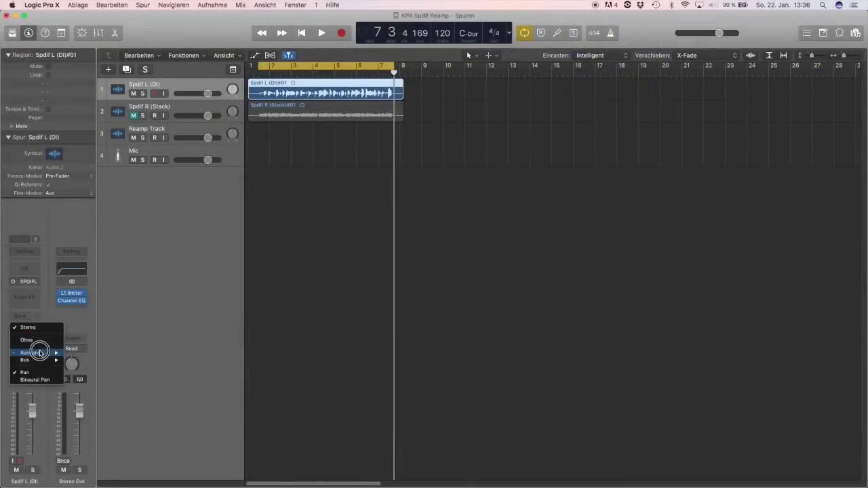
mouse_move(36, 354)
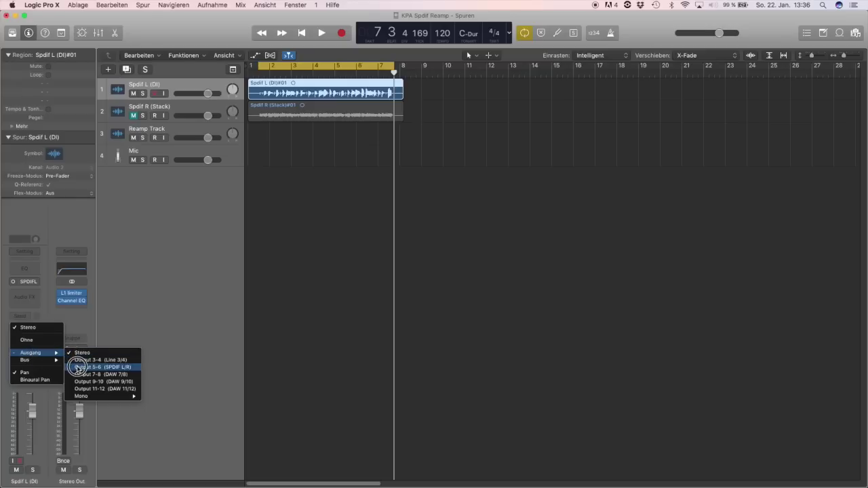
click(79, 368)
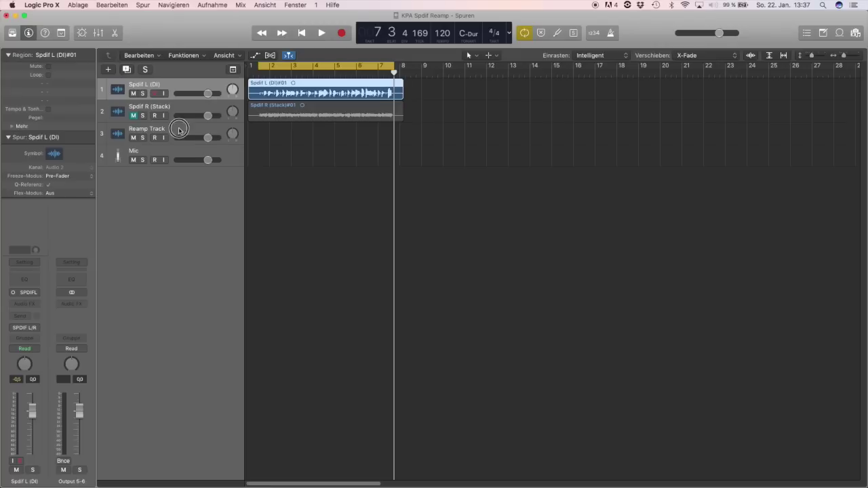
Give Reamp Track Input 6 (SPDIF R) with input monitoring on, then play to check its meter
click(167, 132)
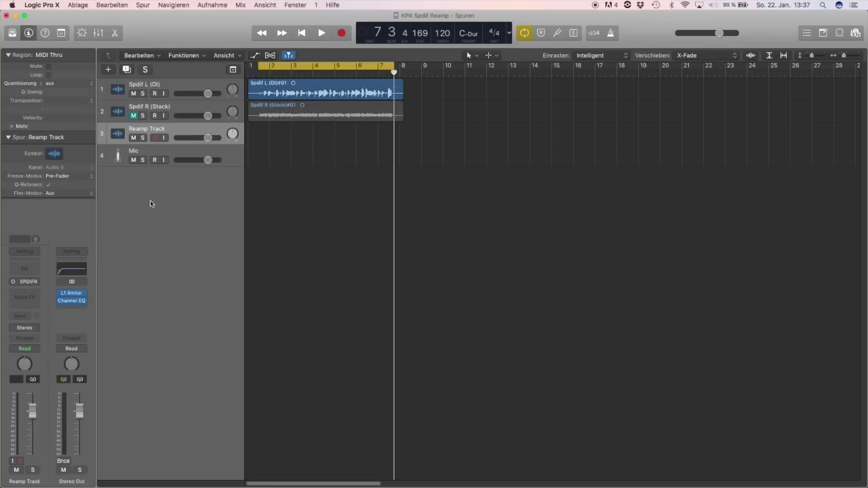
click(33, 281)
mouse_move(38, 307)
click(99, 344)
click(154, 129)
click(163, 139)
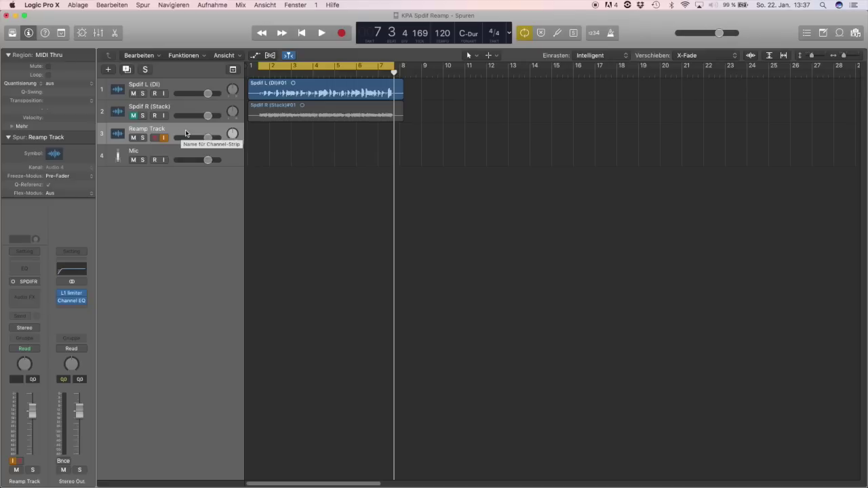
key(space)
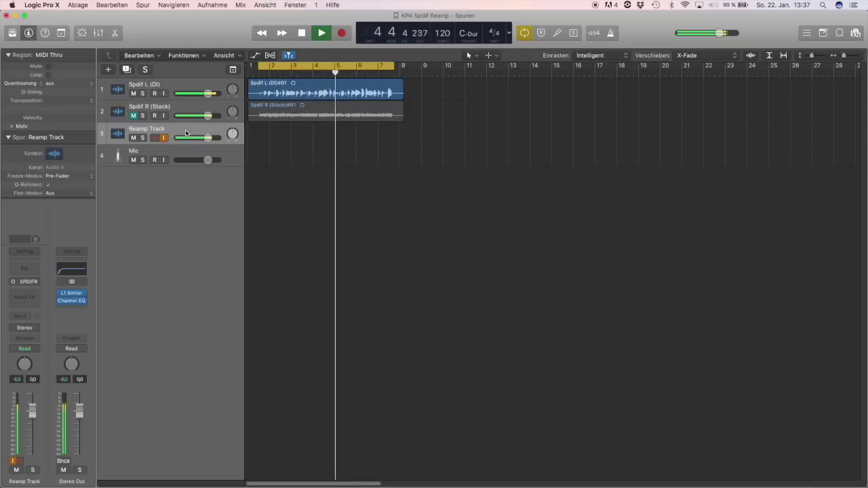
key(space)
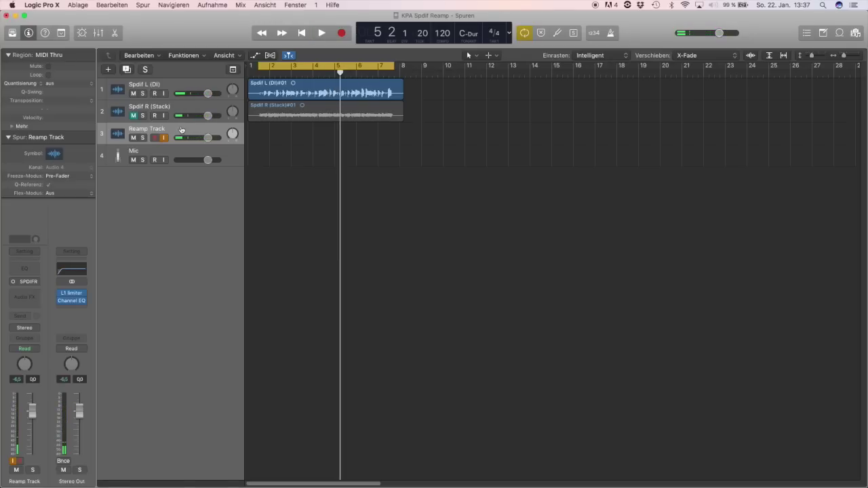
Load the RZ_RockerMKII_S06 rig in Rig Manager and audition it in Logic
key(super+Tab)
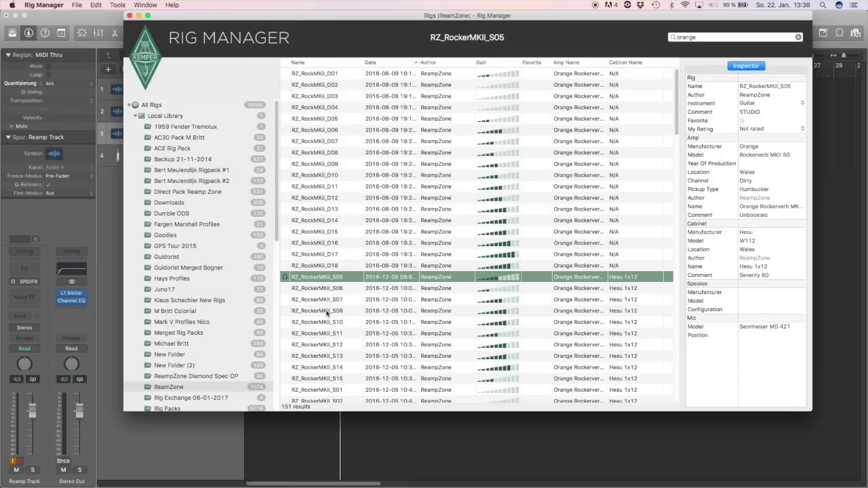
click(331, 289)
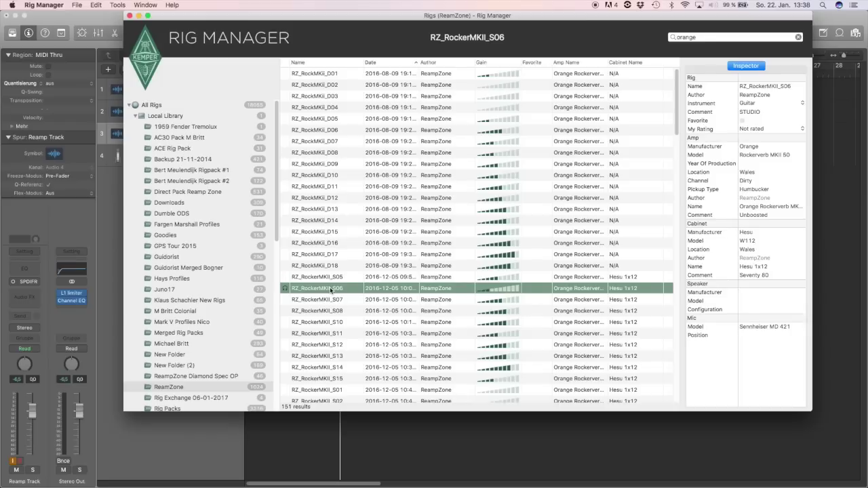
key(super+Tab)
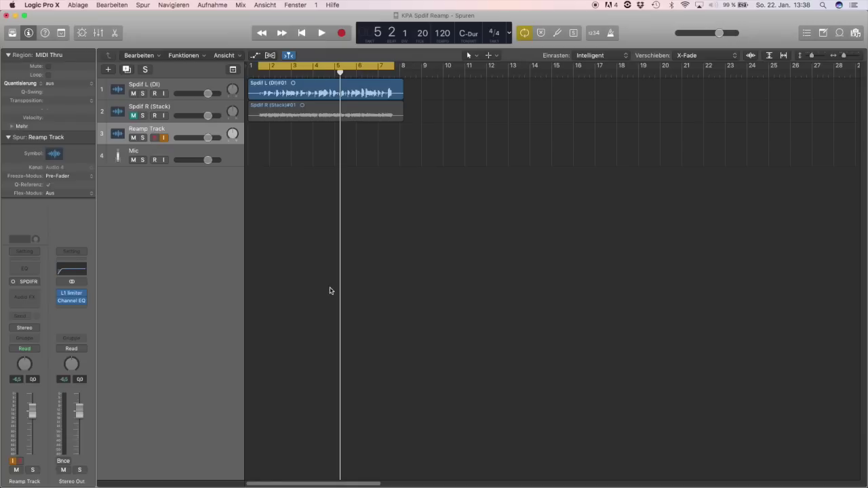
key(space)
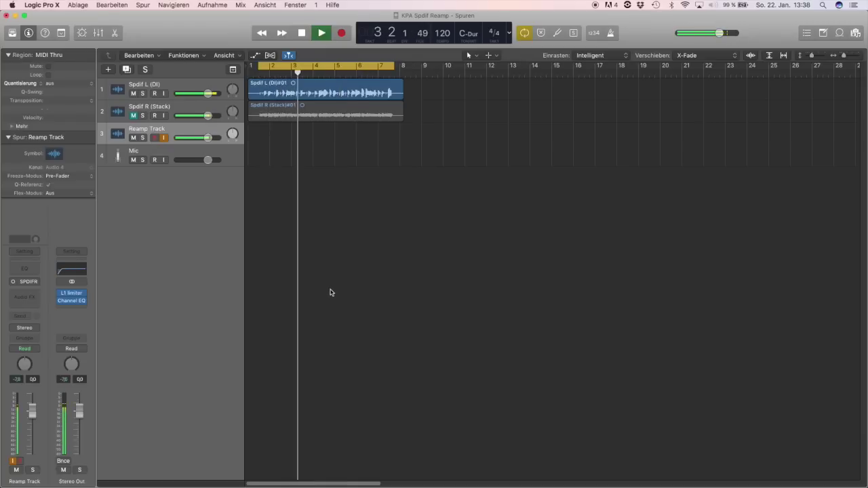
key(space)
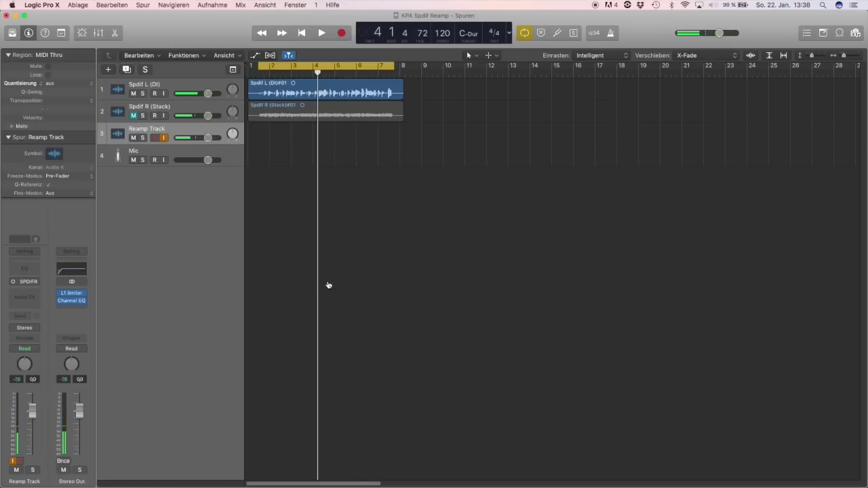
Switch the Kemper to the RZ_RockerMKII_S10 rig and return to Logic
key(super+Tab)
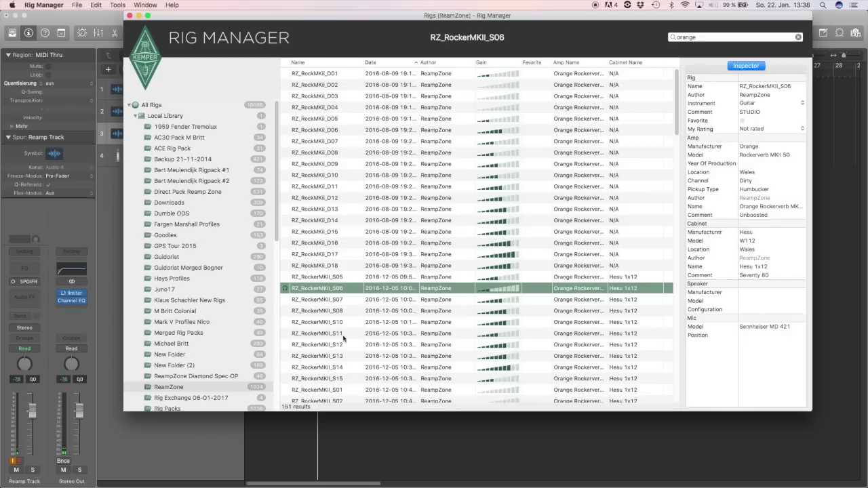
click(327, 323)
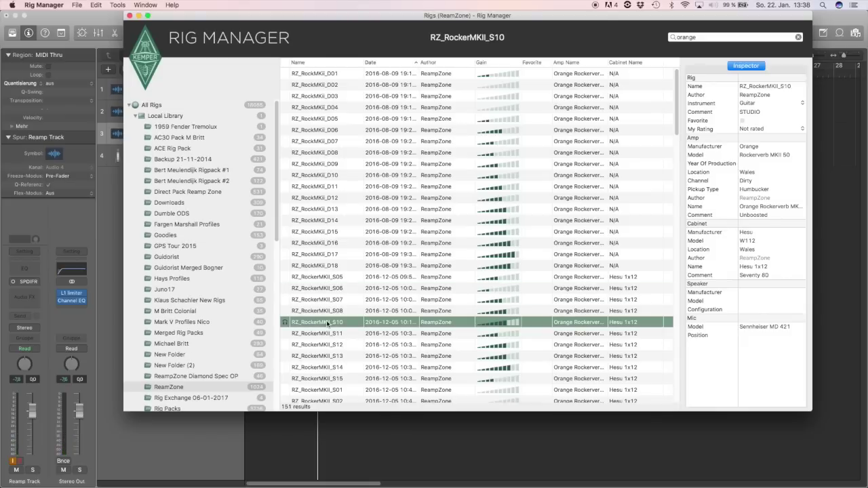
key(super+Tab)
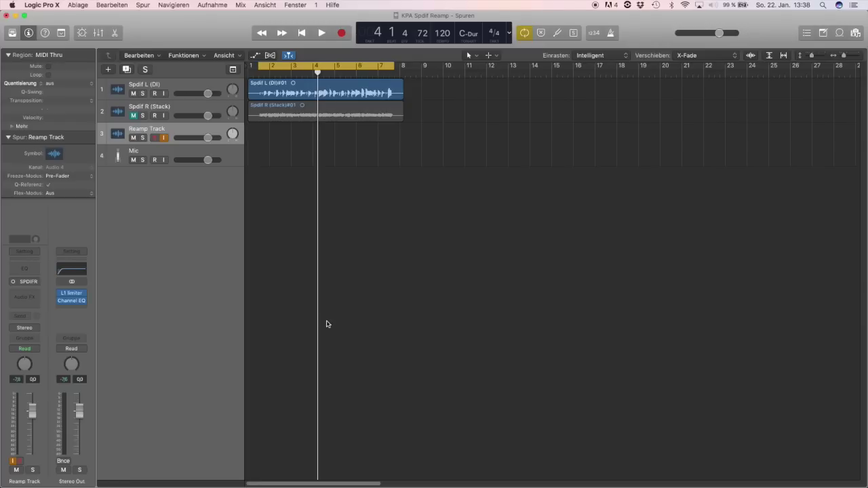
Record Reamp Track#01 from the project start through bar 8
key(Return)
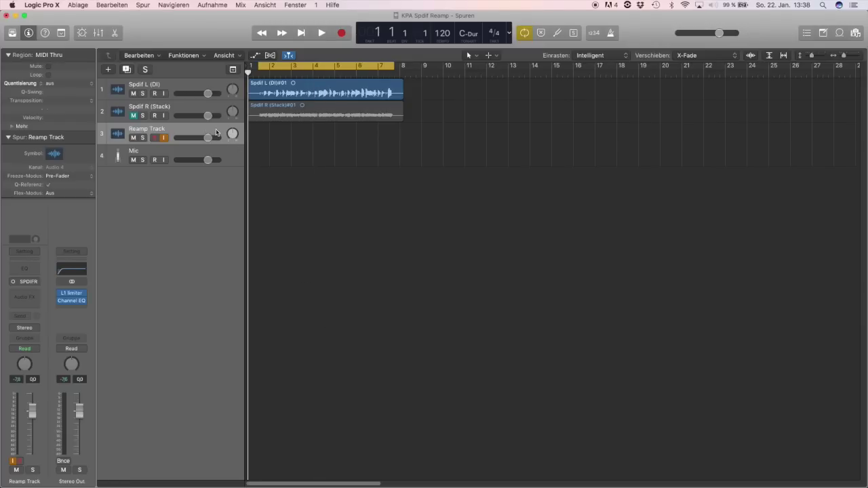
key(r)
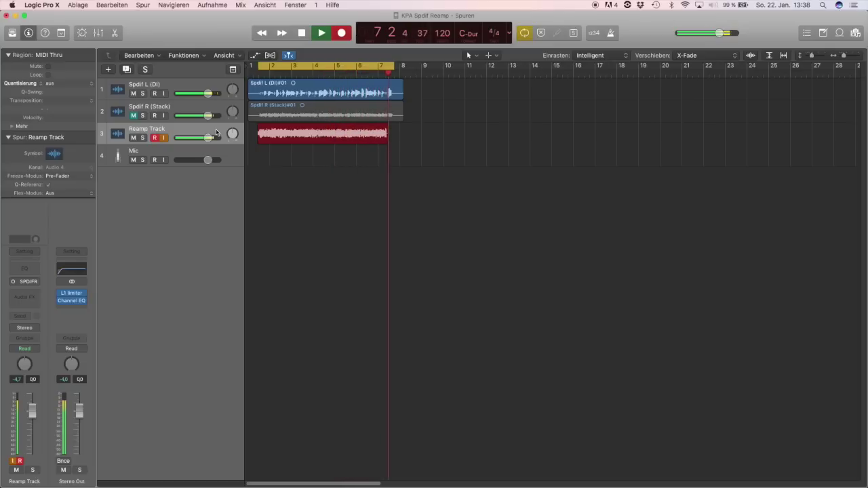
key(space)
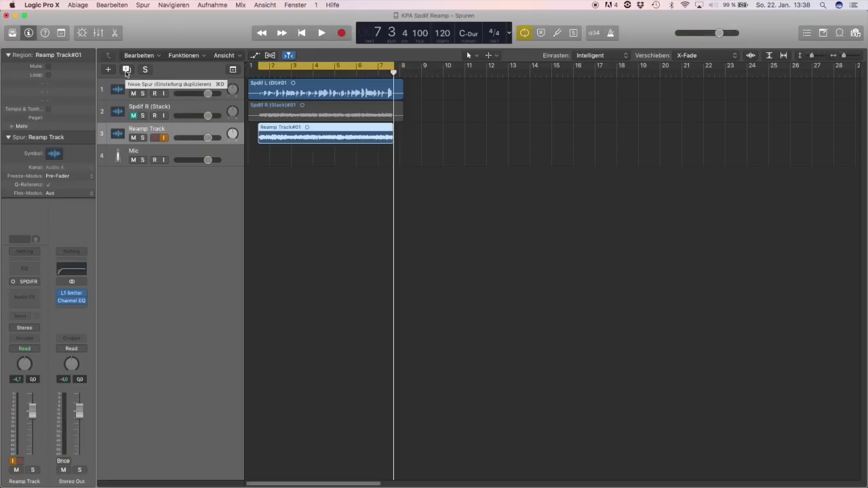
Duplicate the Reamp Track, stop input monitoring on track 3, and load the RZ_RockerMKII_S11 rig
click(126, 71)
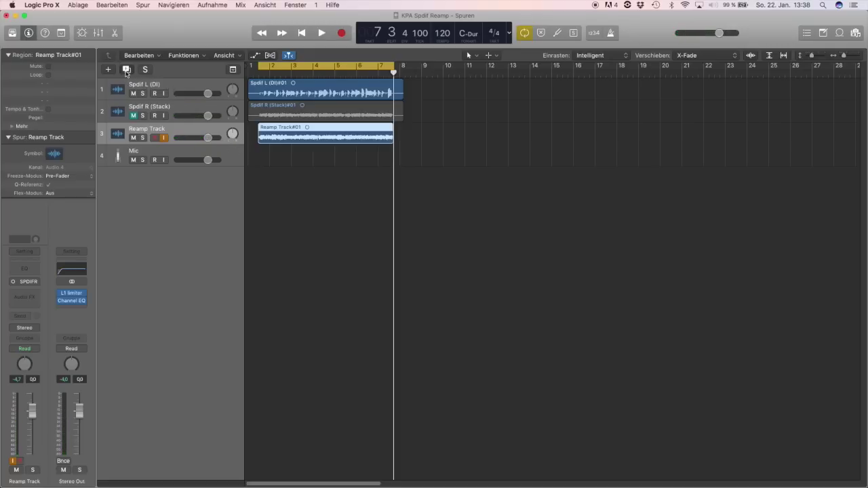
click(162, 138)
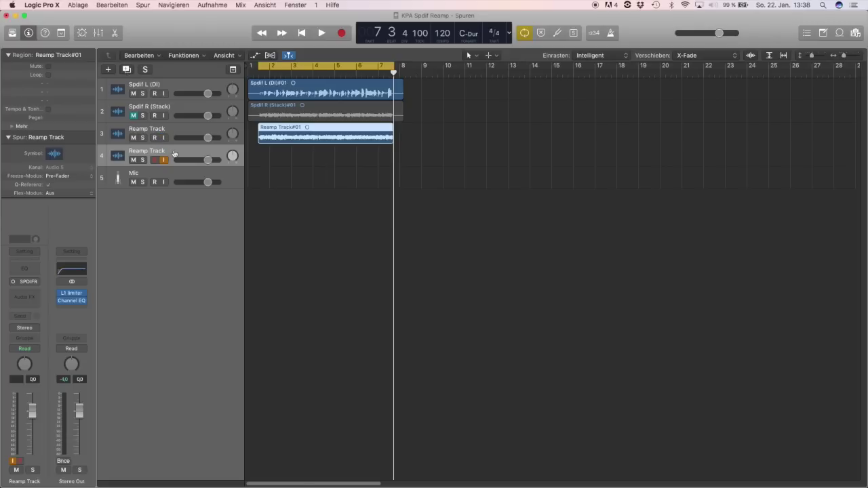
key(super+Tab)
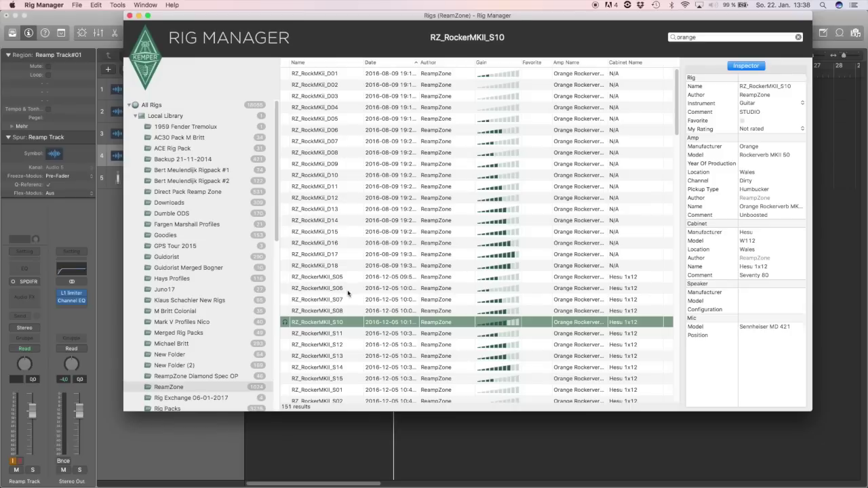
click(319, 333)
key(super+Tab)
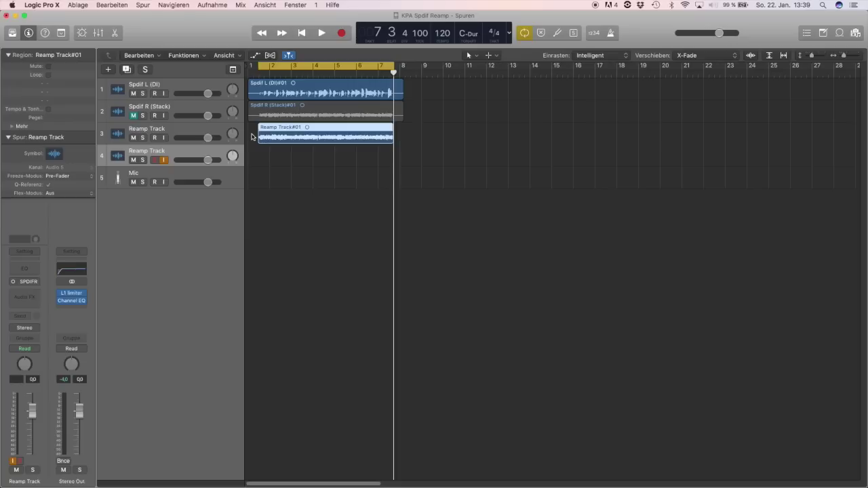
Record Reamp Track#02 with the first take muted, then unmute the first take
key(r)
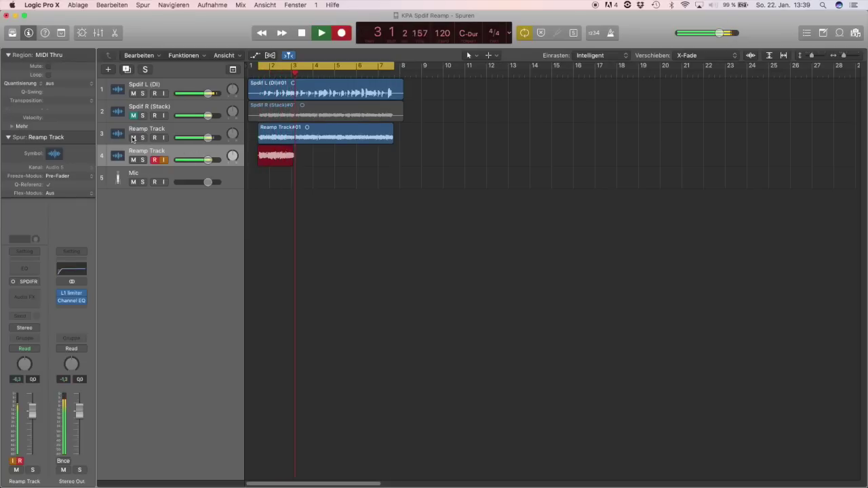
click(134, 137)
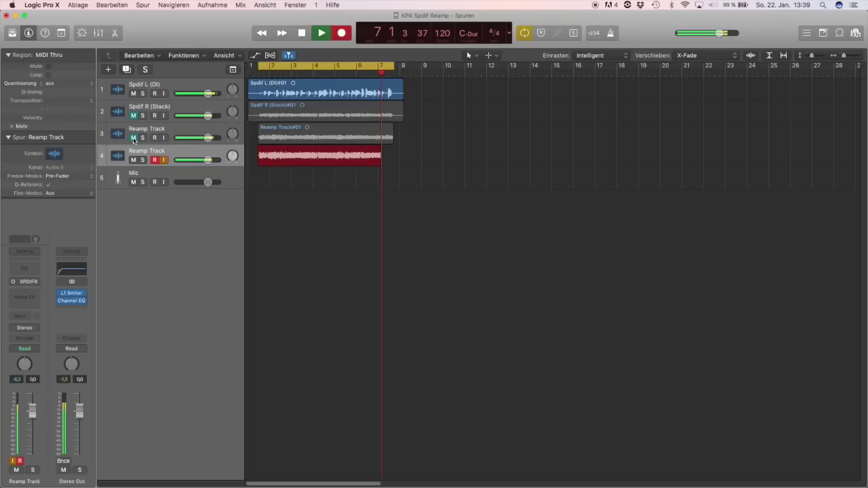
key(space)
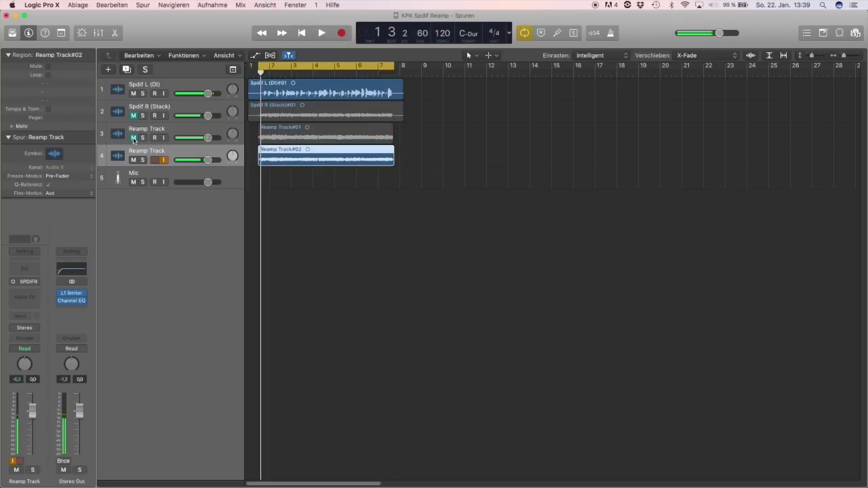
click(135, 138)
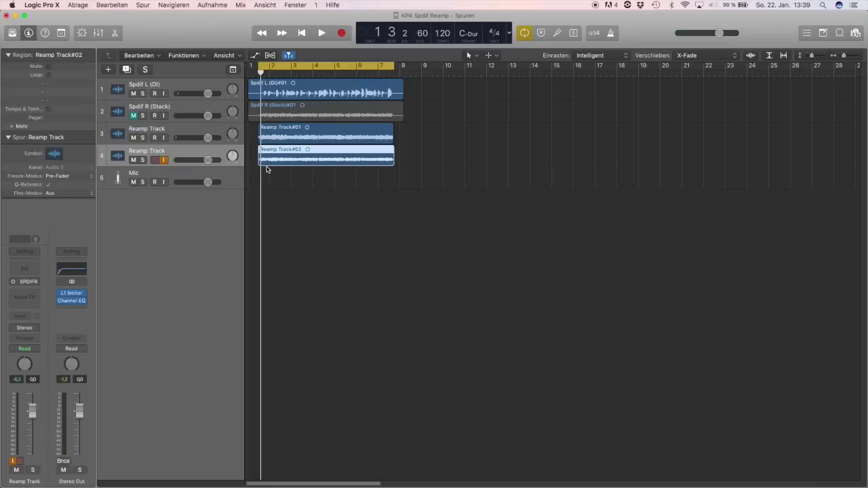
Stop input monitoring on the second Reamp Track, play the takes, and load rig RZ_RockerMKII_S06
click(163, 160)
key(space)
key(space)
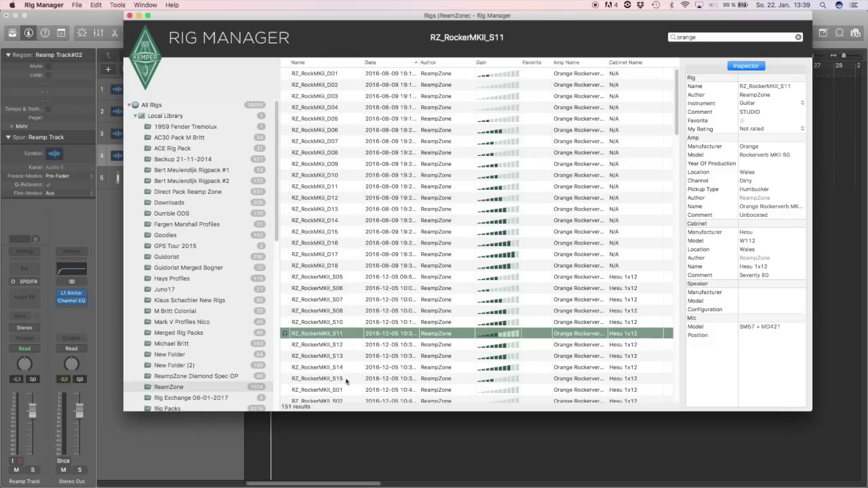
click(331, 288)
key(super+Tab)
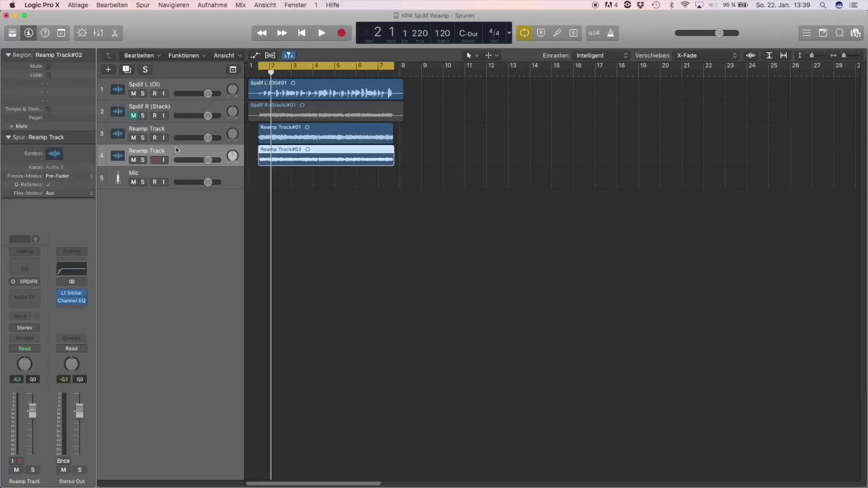
Duplicate the Reamp Track for a third take and mute tracks 3 and 4
click(125, 70)
click(133, 138)
click(133, 160)
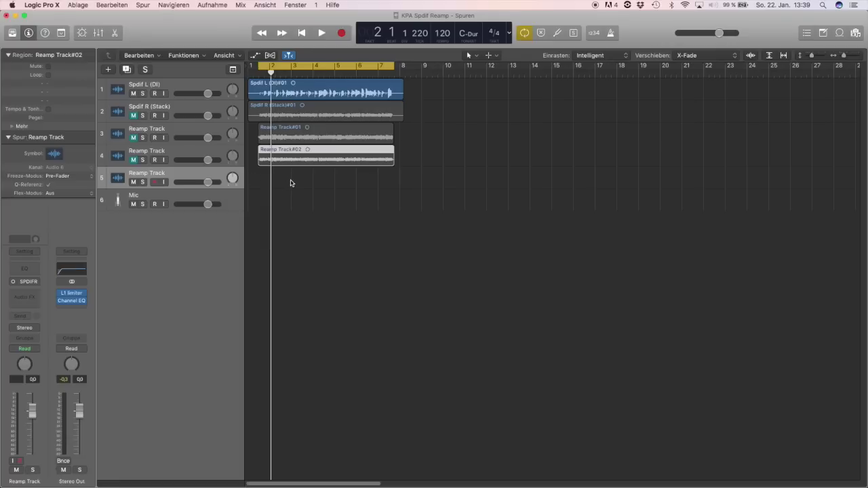
Record Reamp Track#03 on track 5 up to bar 8 while the earlier takes stay muted
key(r)
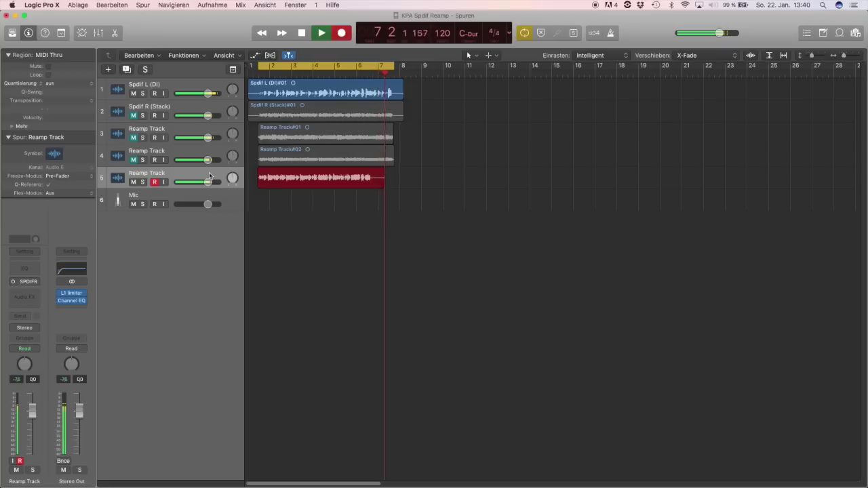
key(space)
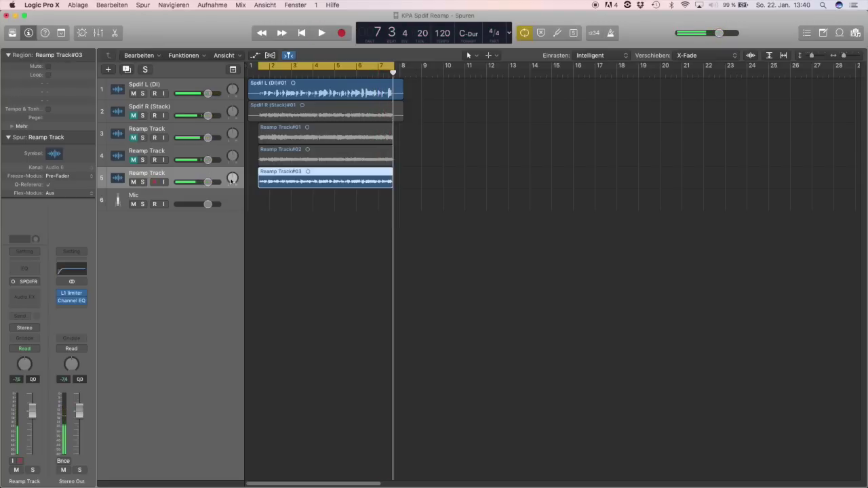
Unmute the second take, pan it to -56 against the third take's +63, and play both back
shift+click(133, 162)
drag(232, 156, 212, 64)
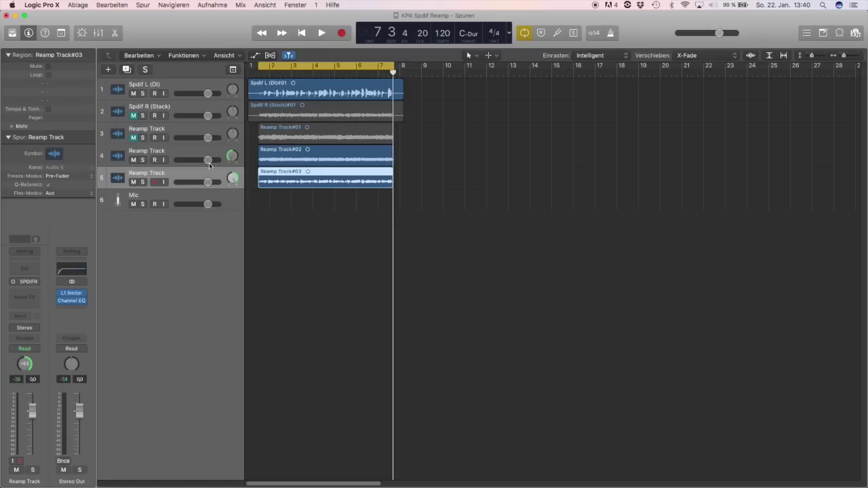
click(177, 154)
click(171, 175)
key(space)
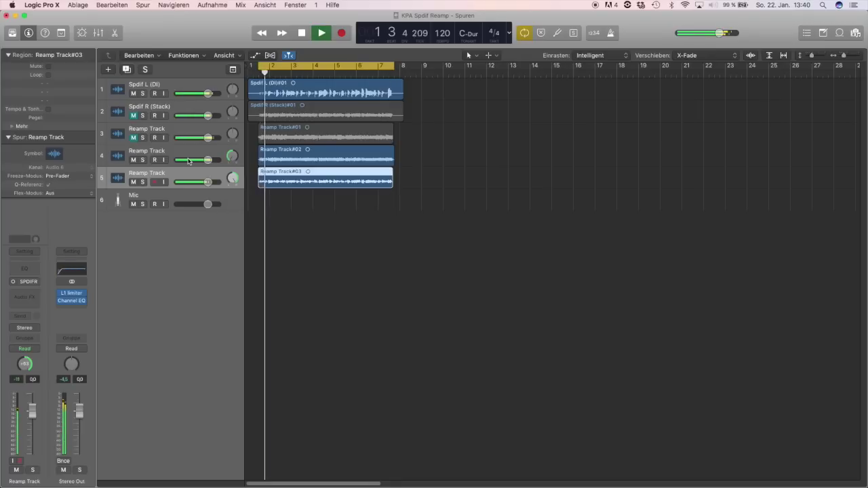